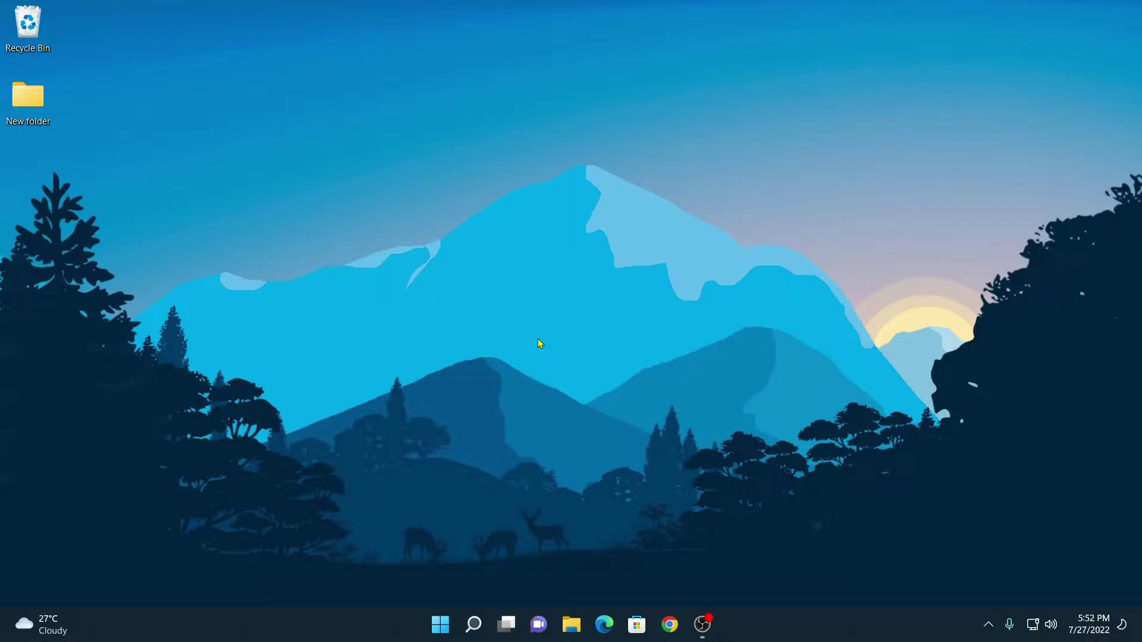
Search 'cortana' from Start, view its Microsoft Store listing, then minimize the Store
left_click(443, 632)
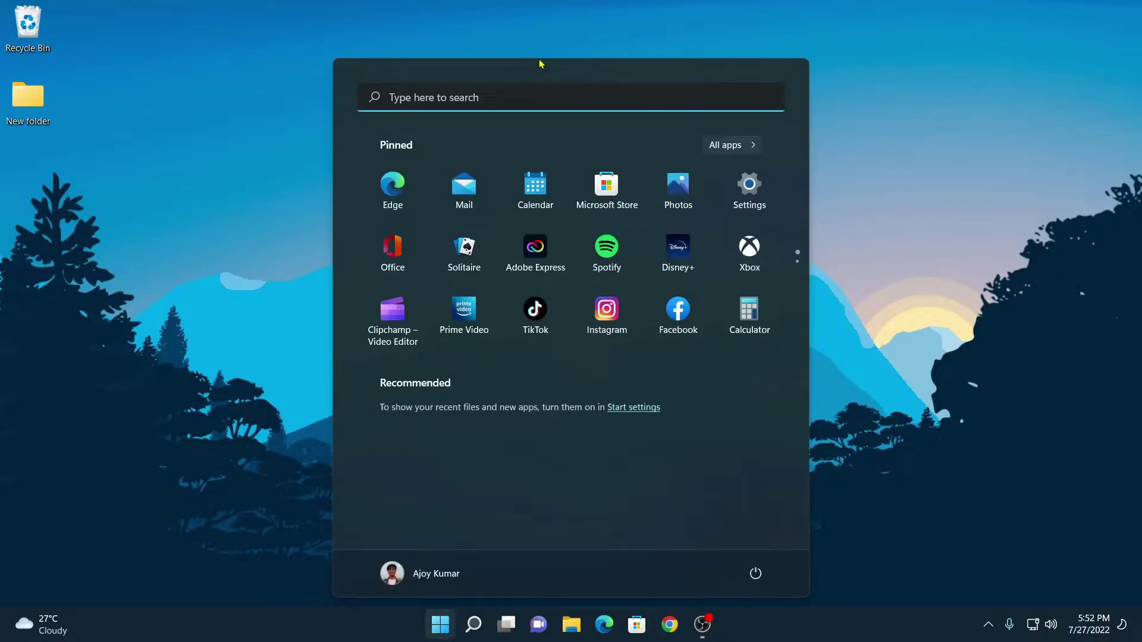
left_click(537, 97)
type("c")
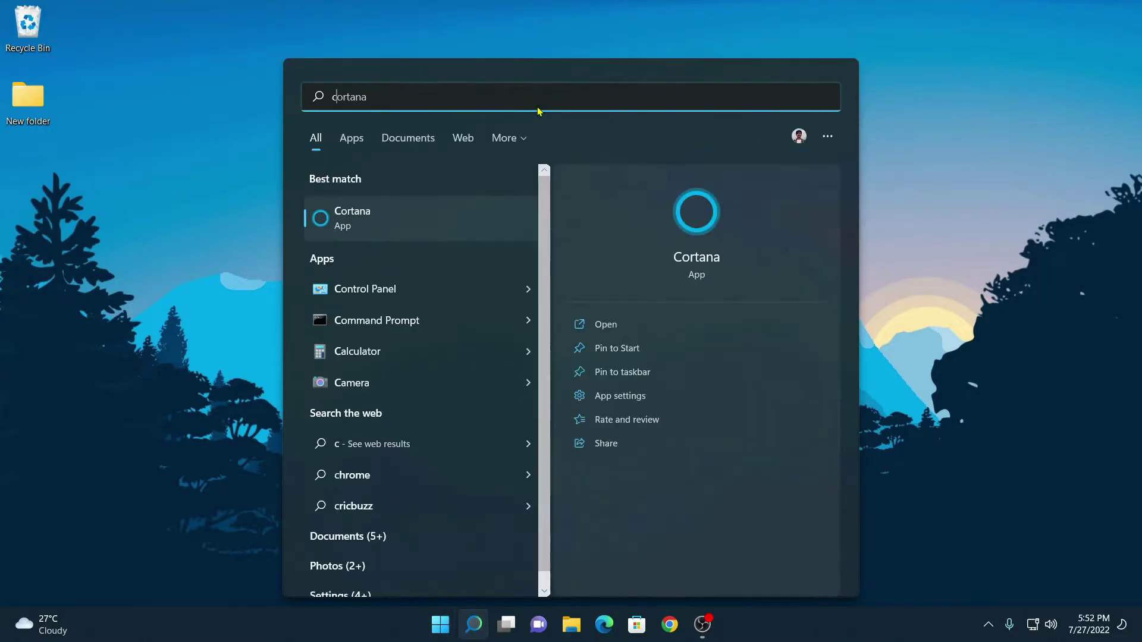
type("ort")
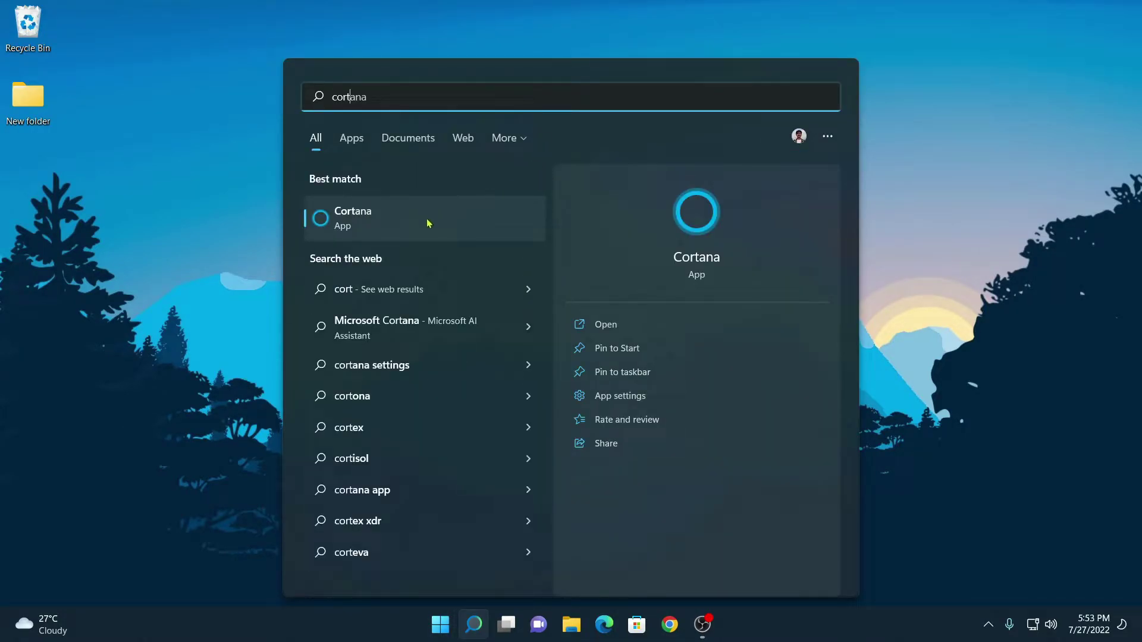
type("ana")
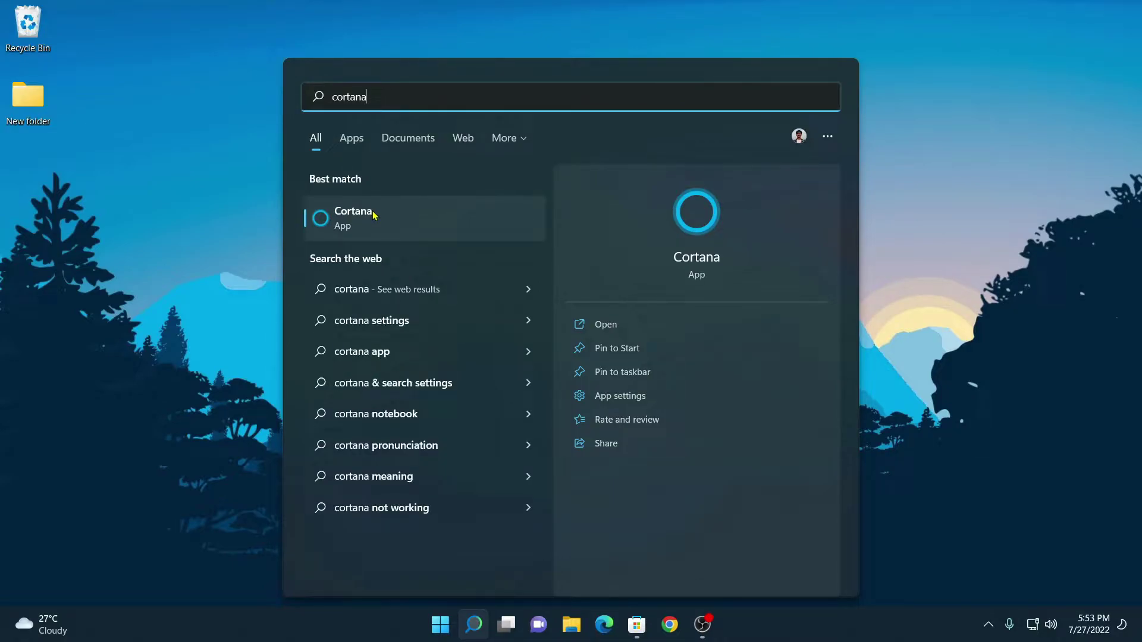
left_click(626, 419)
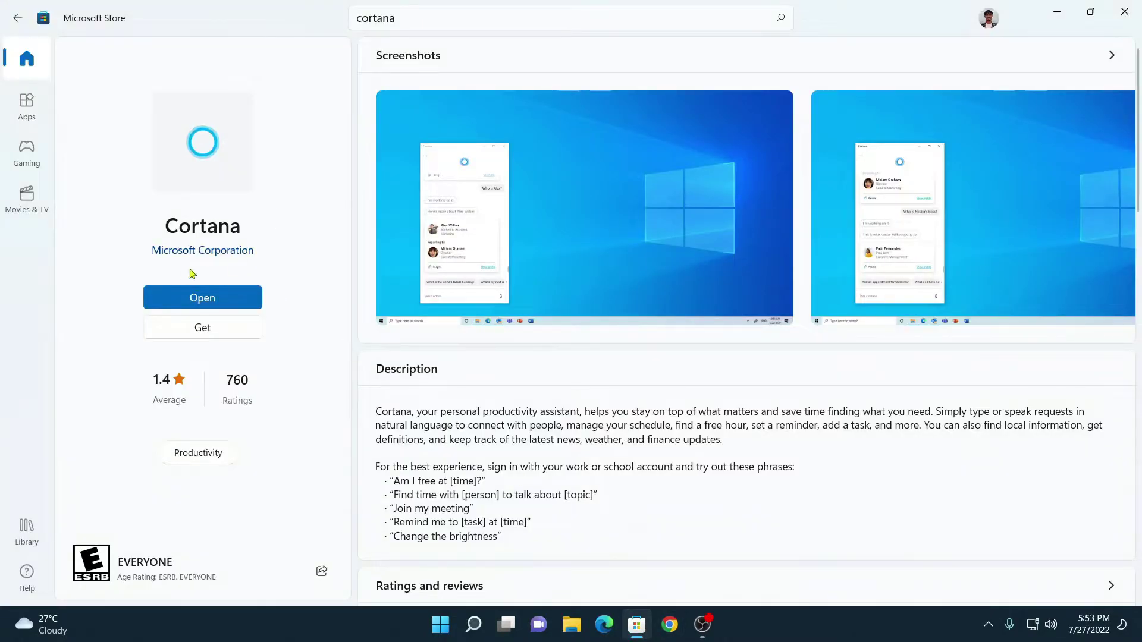
left_click(1056, 13)
Launch Cortana from recent apps, centre its window, and sign in with the existing Microsoft account
left_click(473, 623)
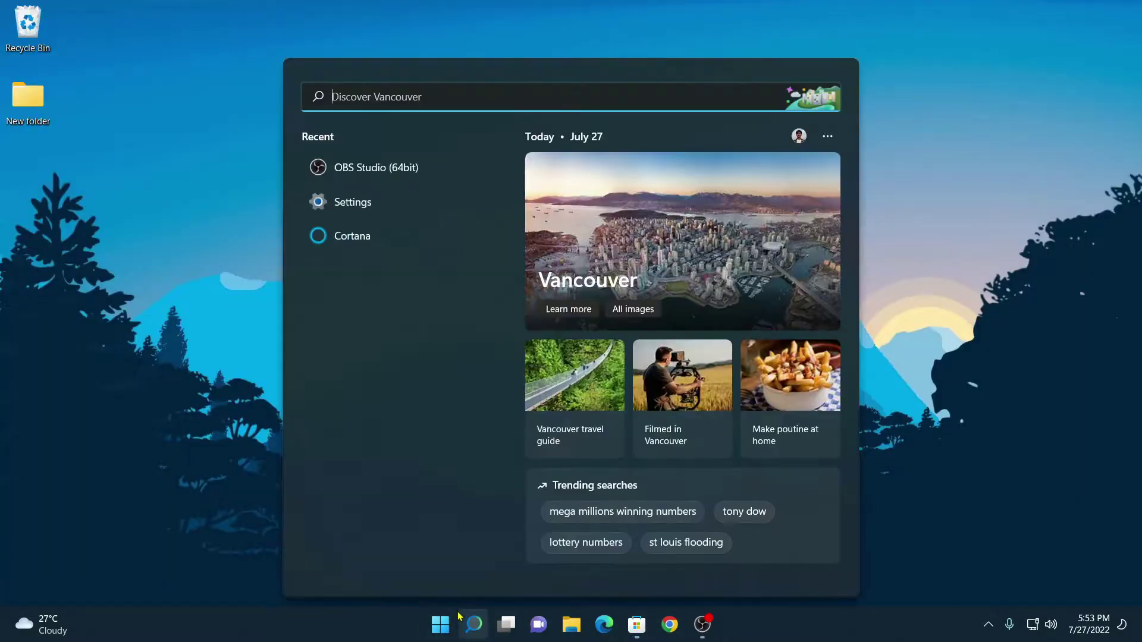
left_click(365, 241)
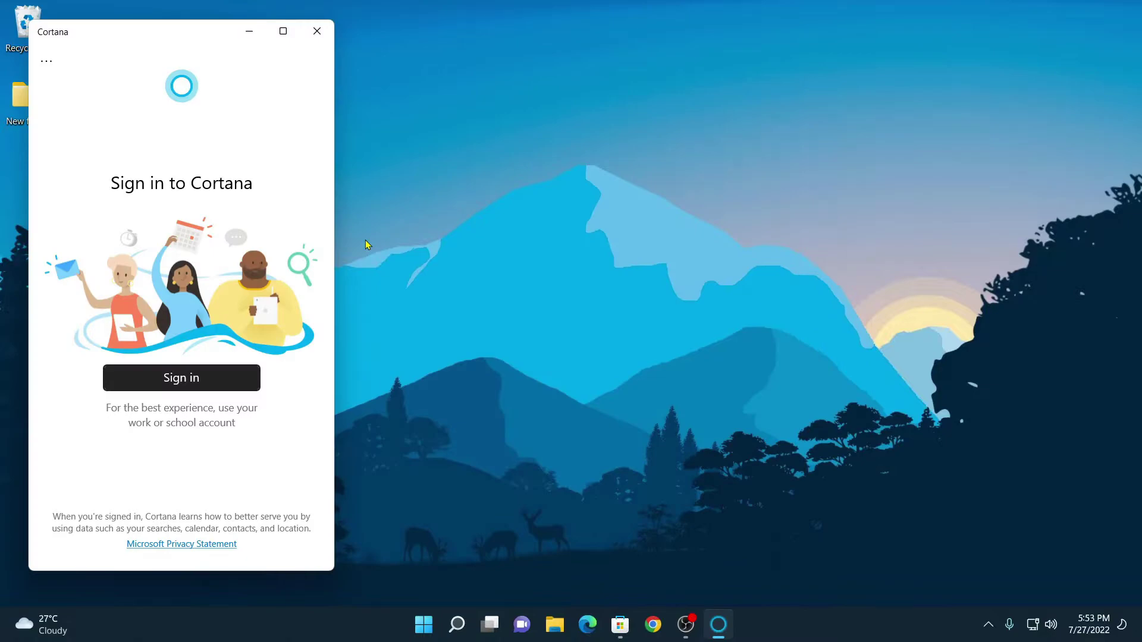
left_click_drag(107, 31, 481, 36)
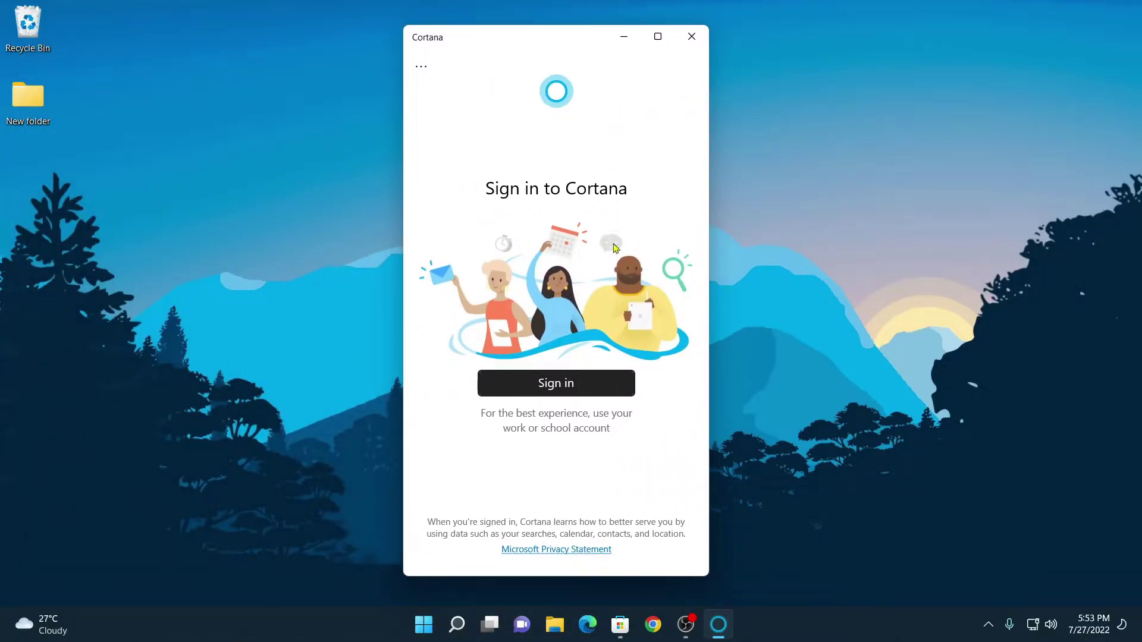
left_click(592, 391)
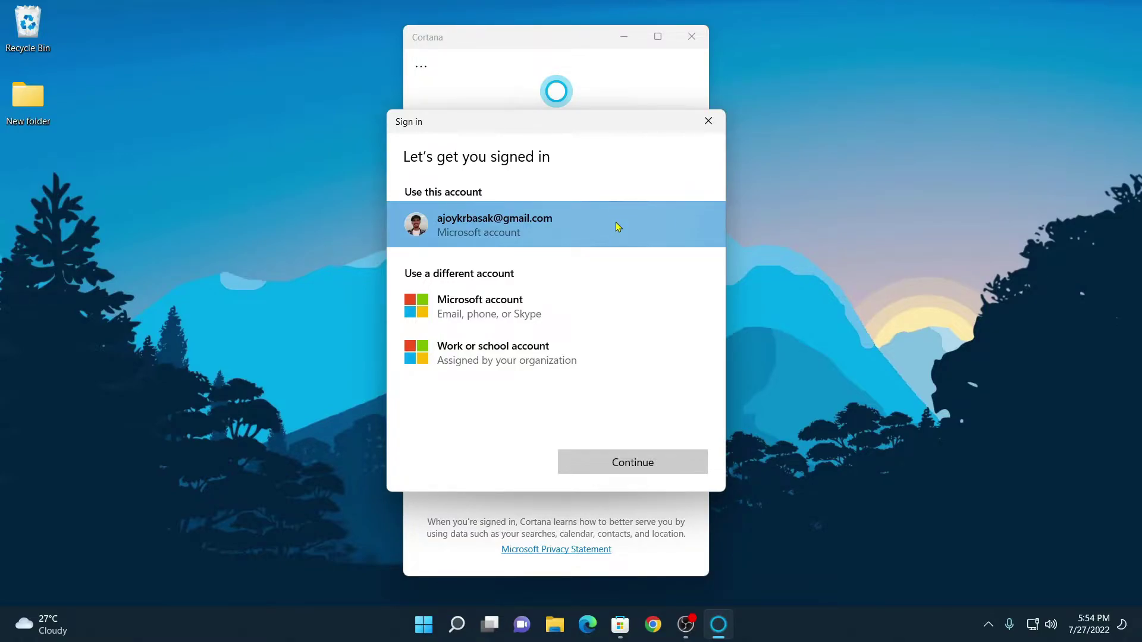
left_click(634, 462)
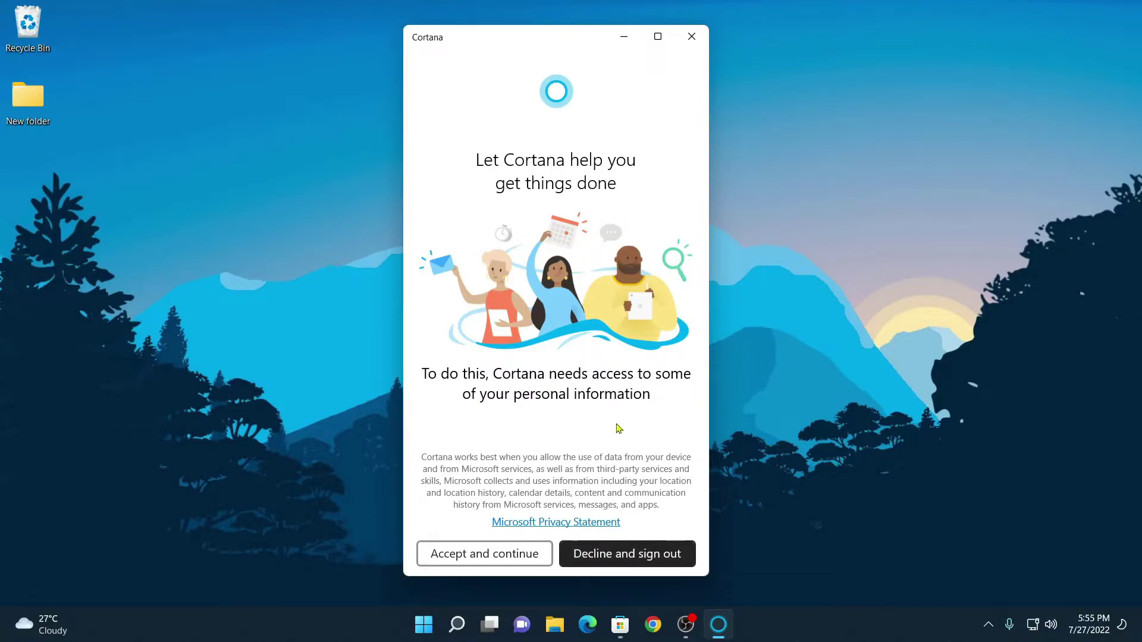
Accept Cortana's access to personal information so the chat greets with voice-activation instructions
left_click(470, 558)
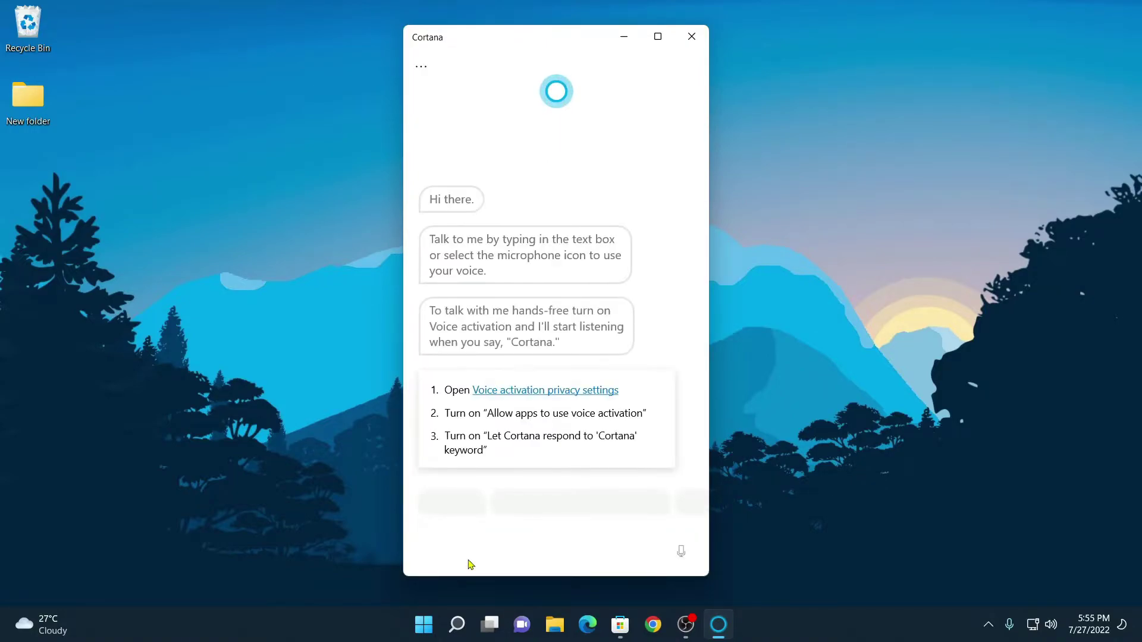
scroll(617, 255, "up", 3)
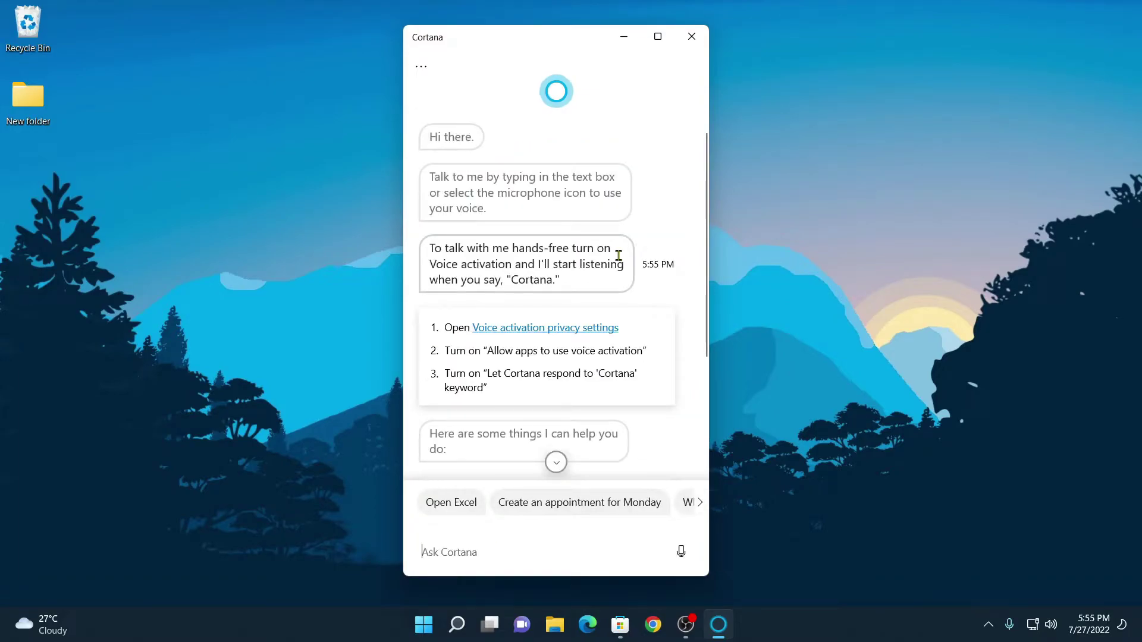
scroll(620, 357, "down", 5)
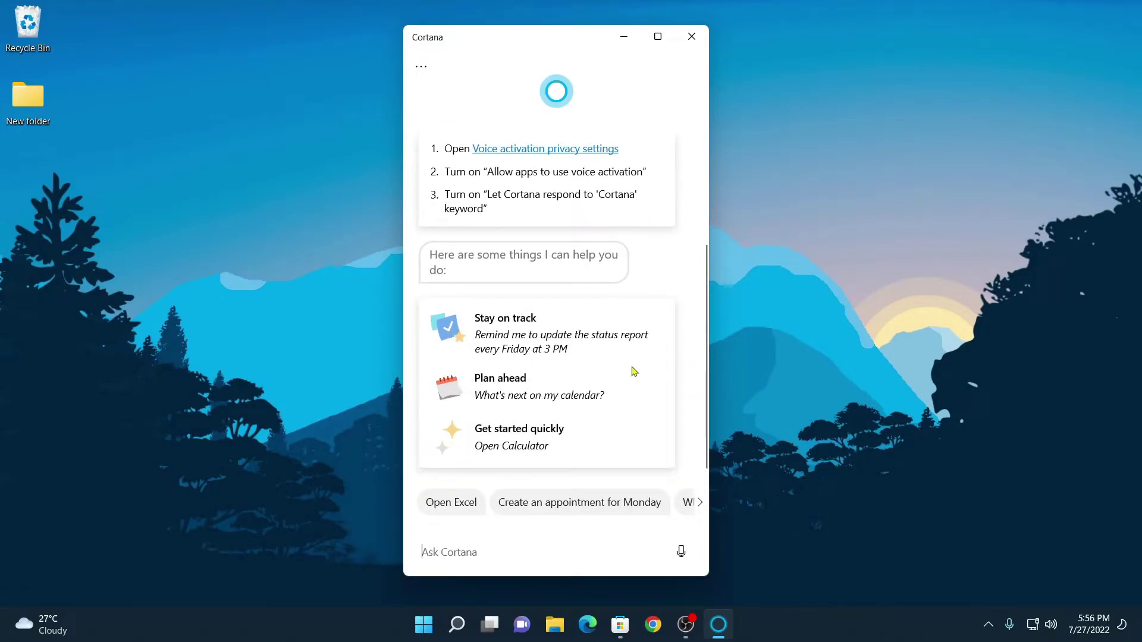
scroll(661, 324, "up", 5)
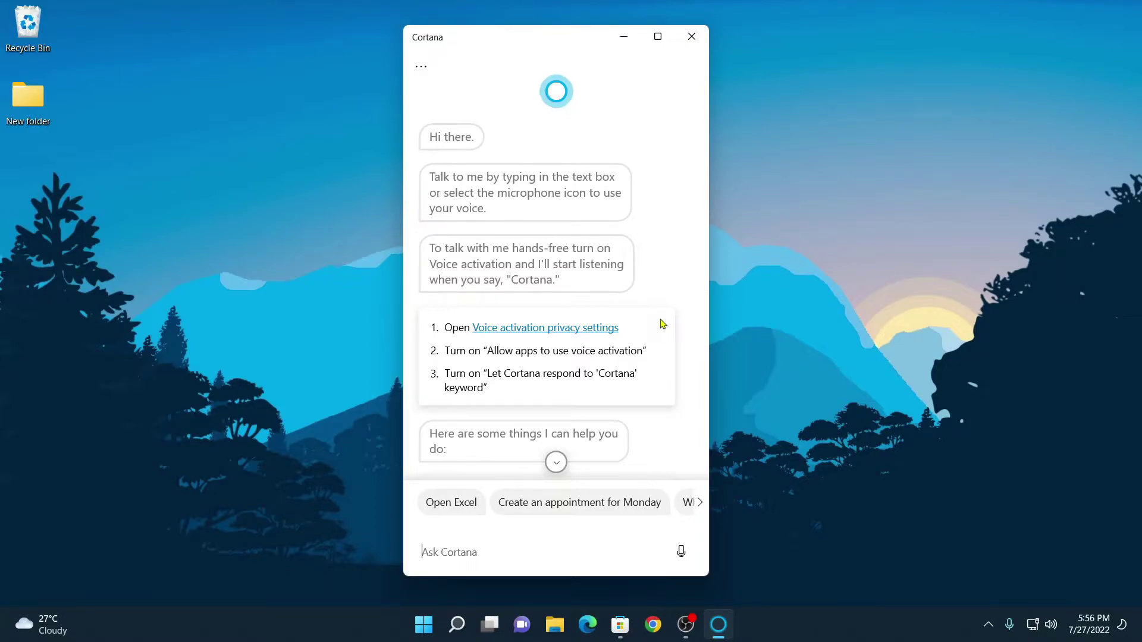
Follow the voice activation link into Settings > Privacy & security and enable Cortana's keyword response
left_click(603, 328)
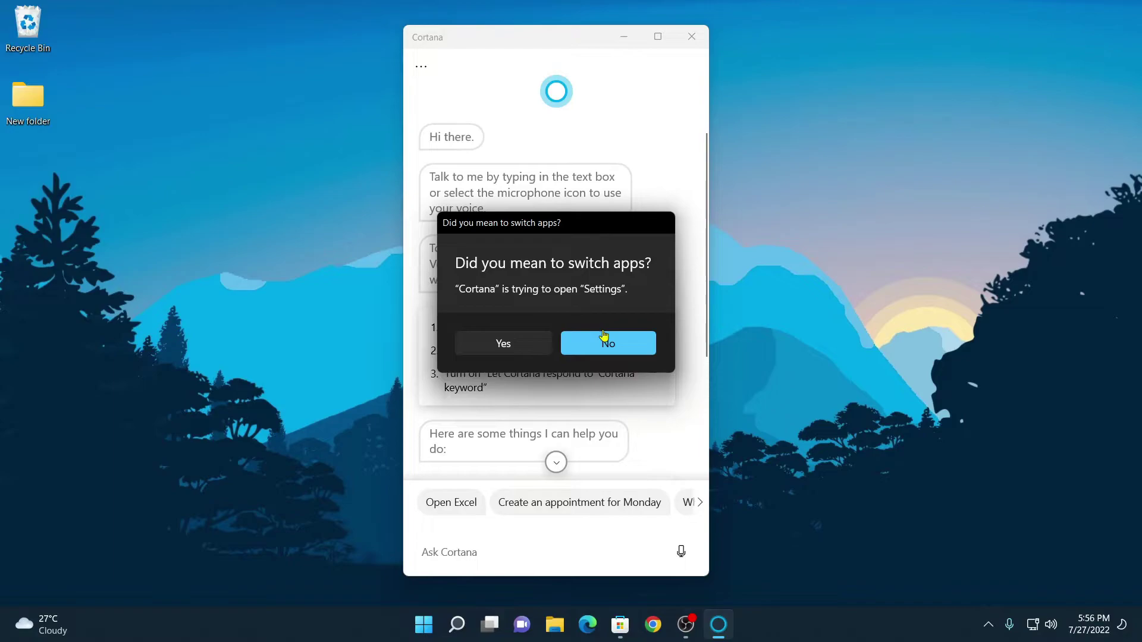
left_click(519, 352)
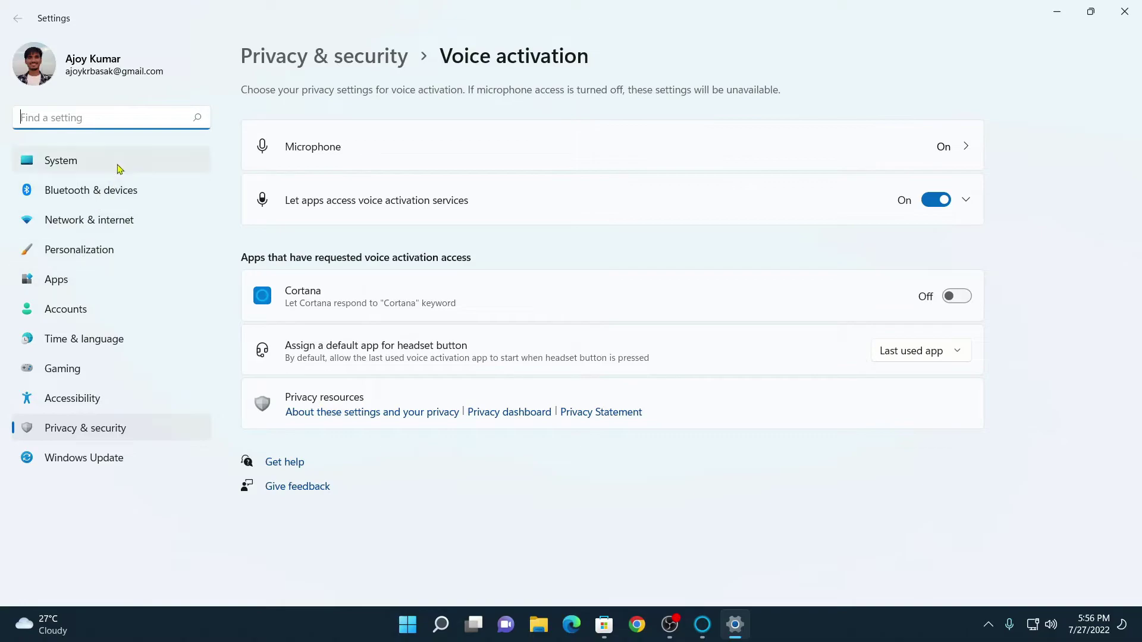
left_click(94, 433)
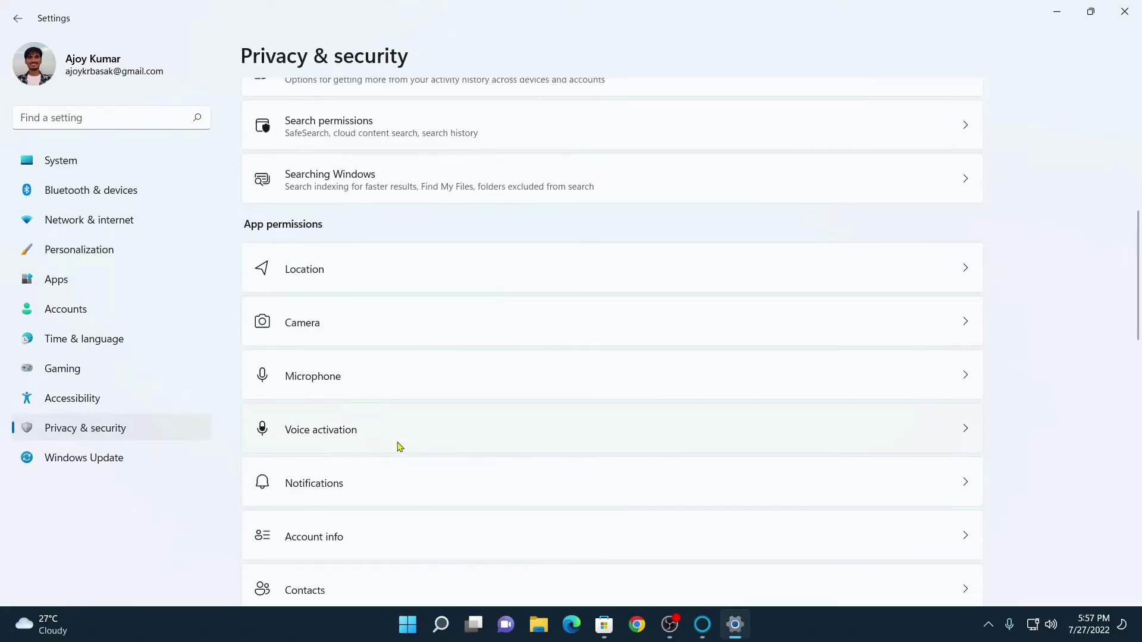
left_click(399, 445)
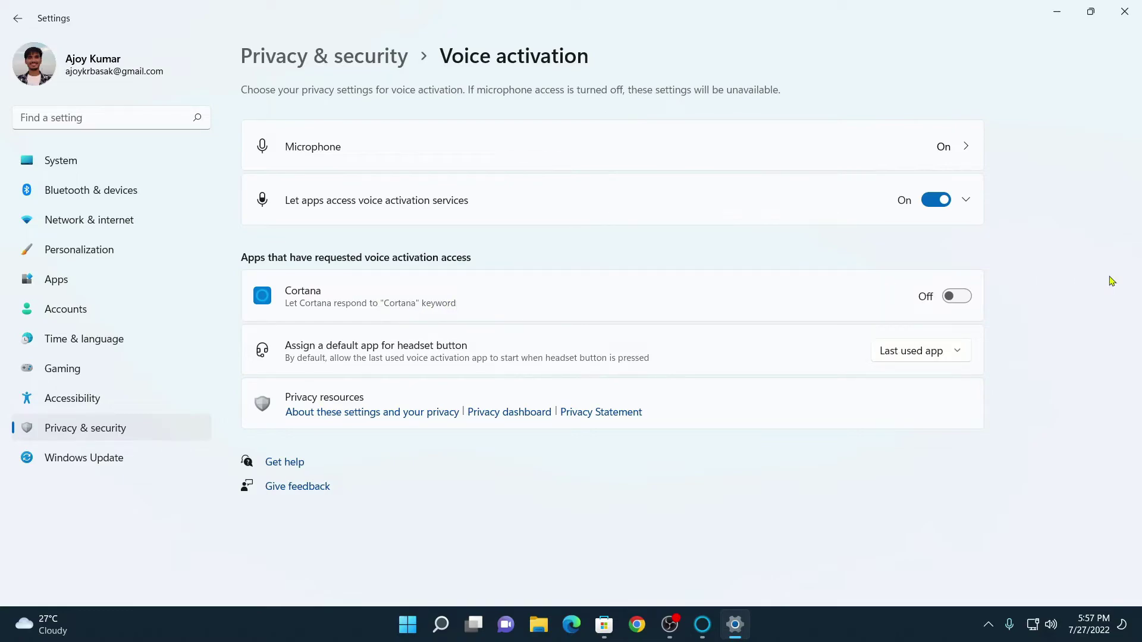
left_click(951, 300)
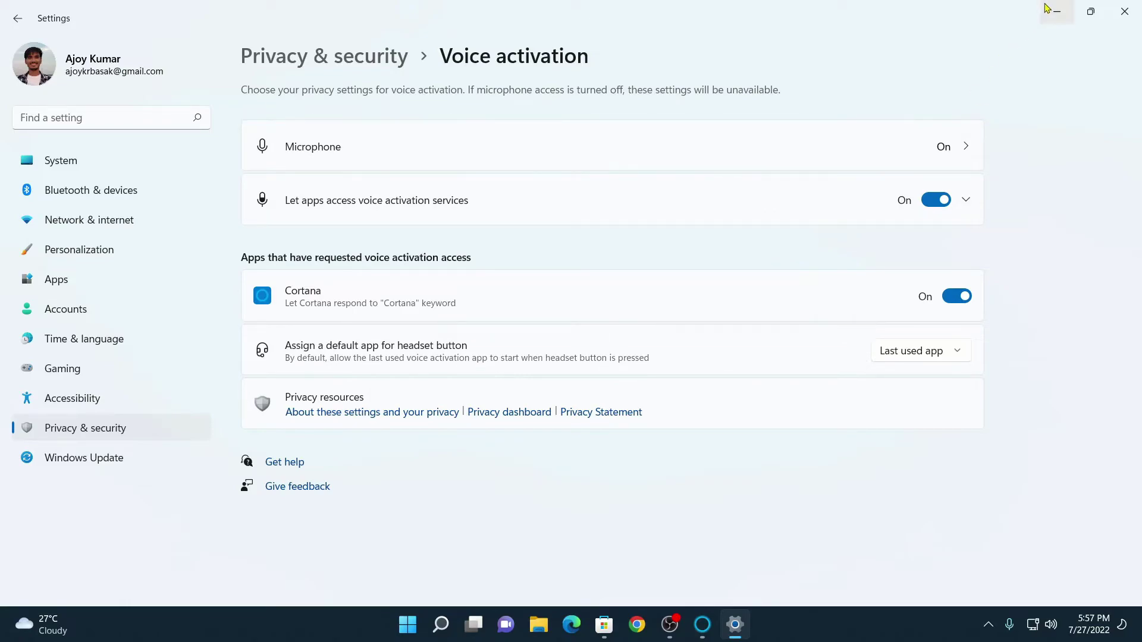
Minimize Settings to return to Cortana's chat showing the 5:58 PM time answer
left_click(1047, 8)
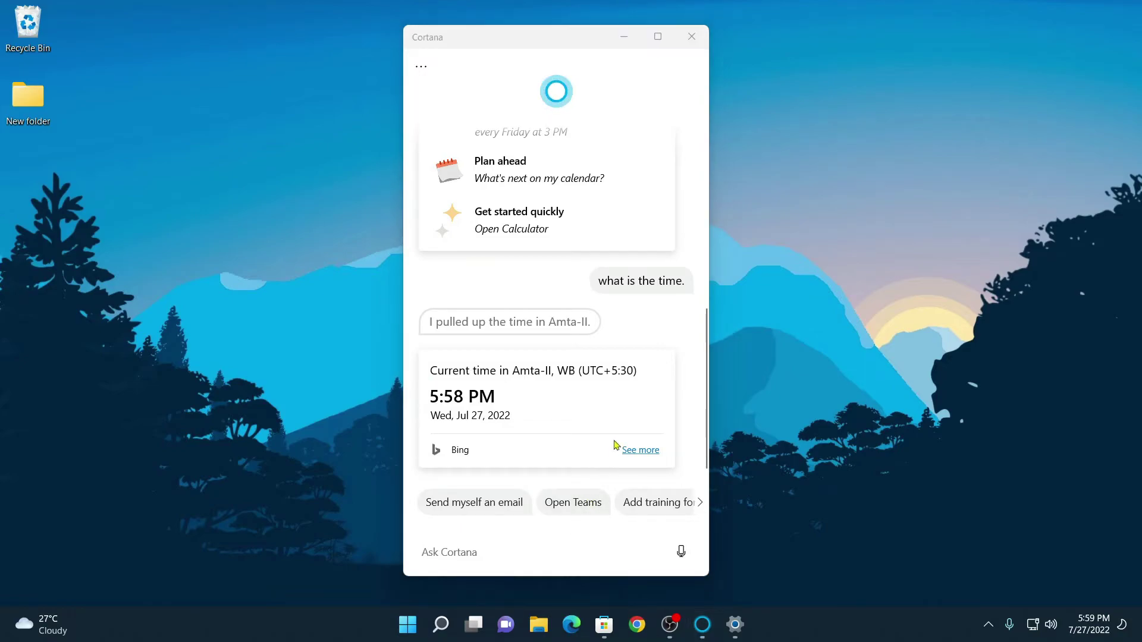
Ask Cortana 'what is the time' by typing, then send 'open settings' to bring up Voice activation settings
left_click(461, 555)
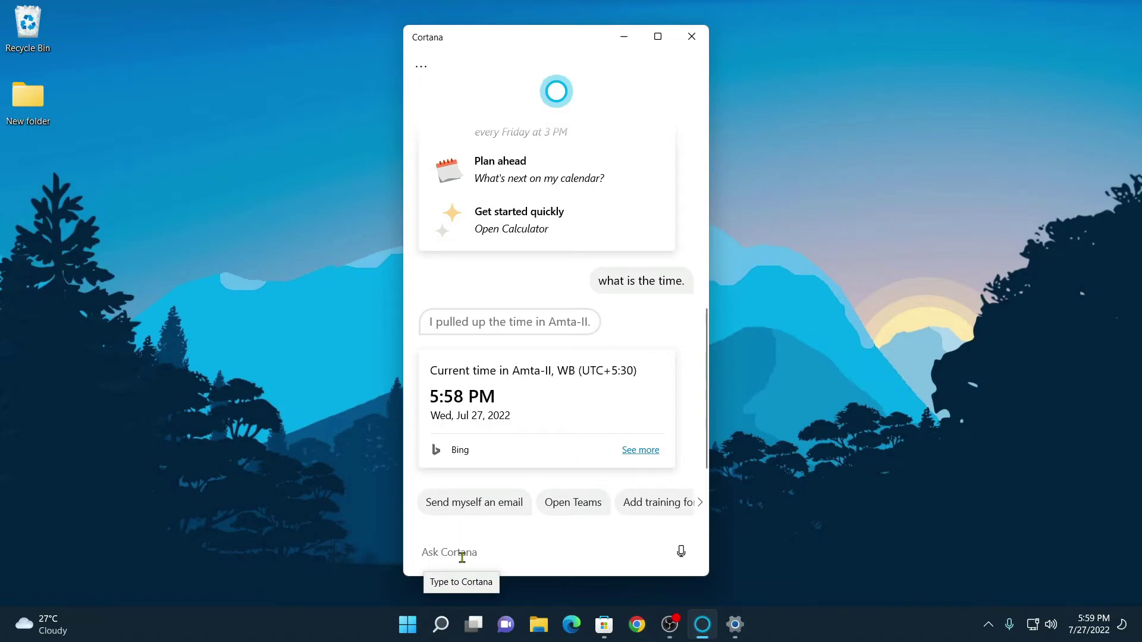
type("what is the time")
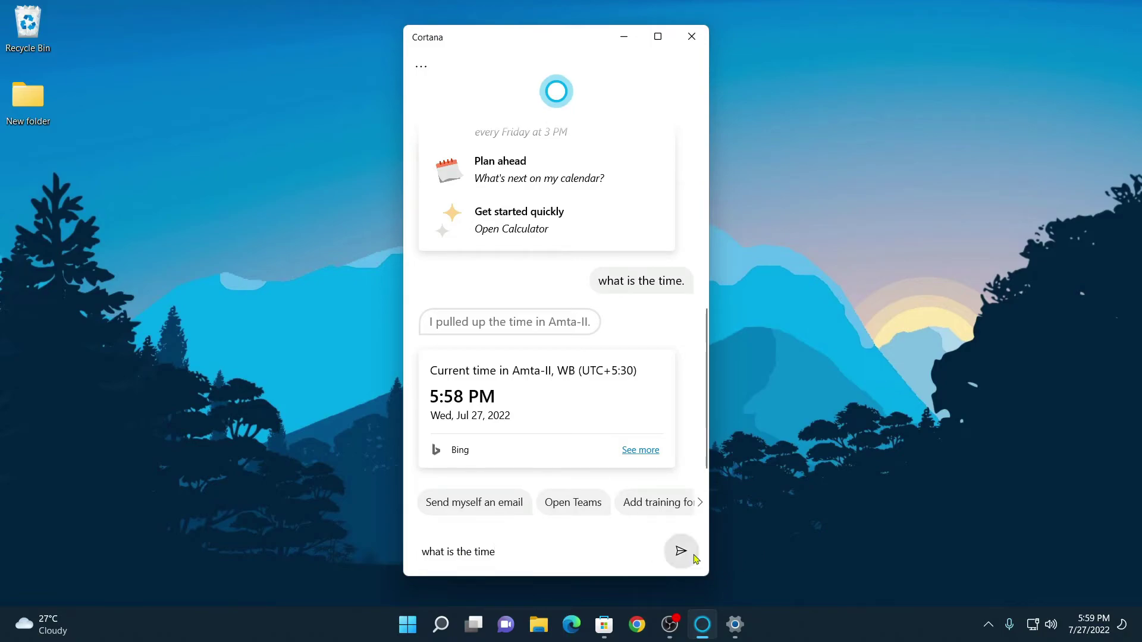
left_click(689, 556)
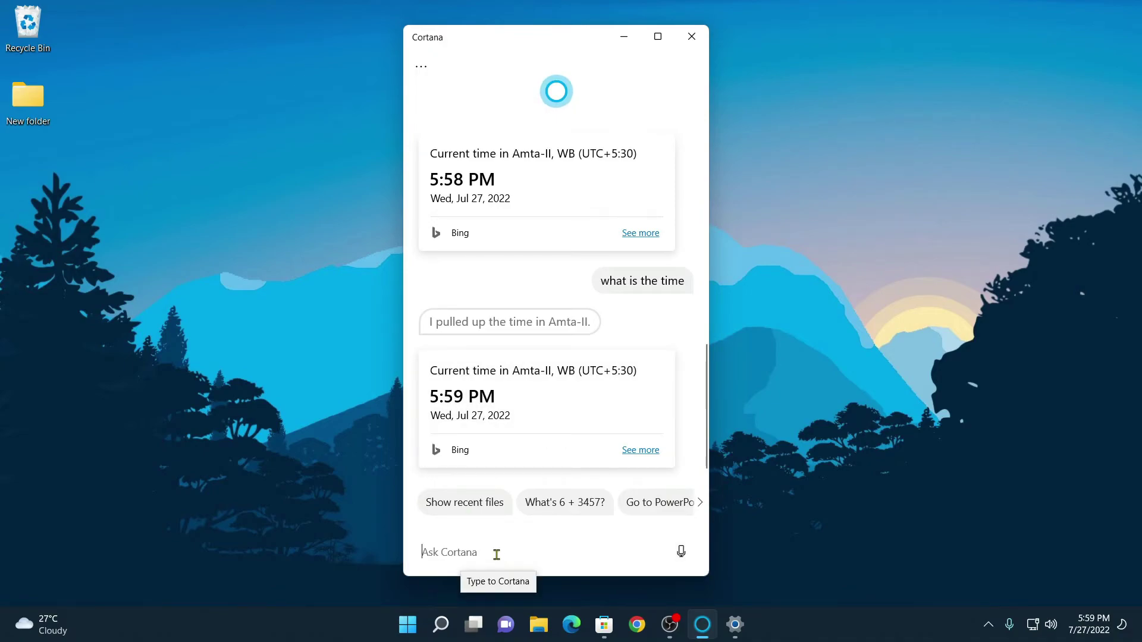
type("open settings")
left_click(680, 551)
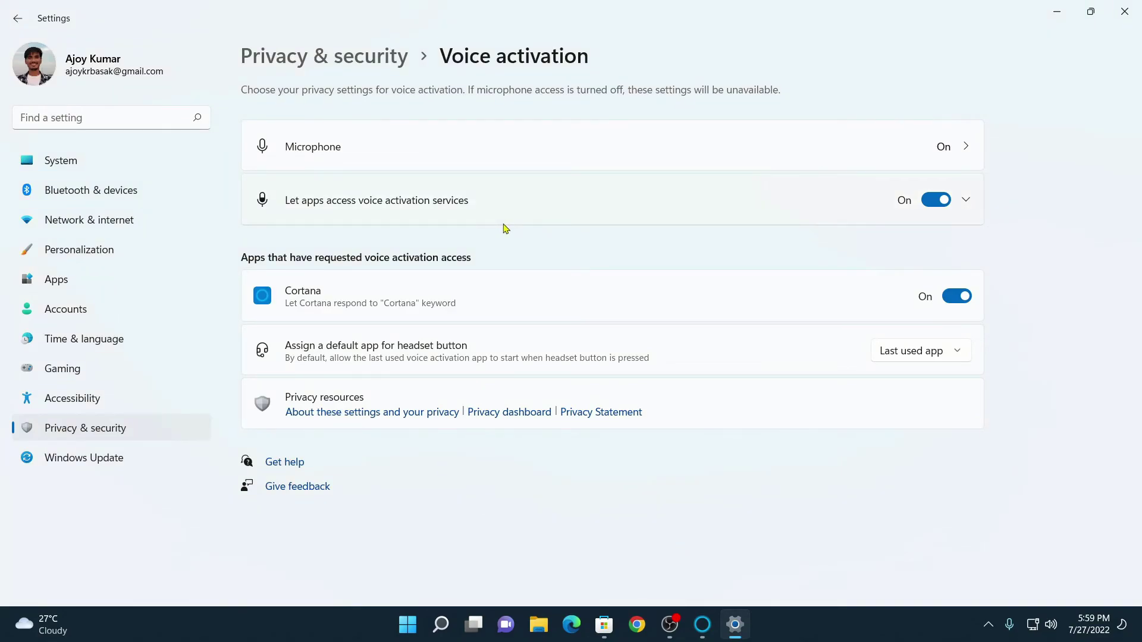
Minimize Settings, leaving Cortana's 'I'll open Settings…' reply showing
left_click(1056, 11)
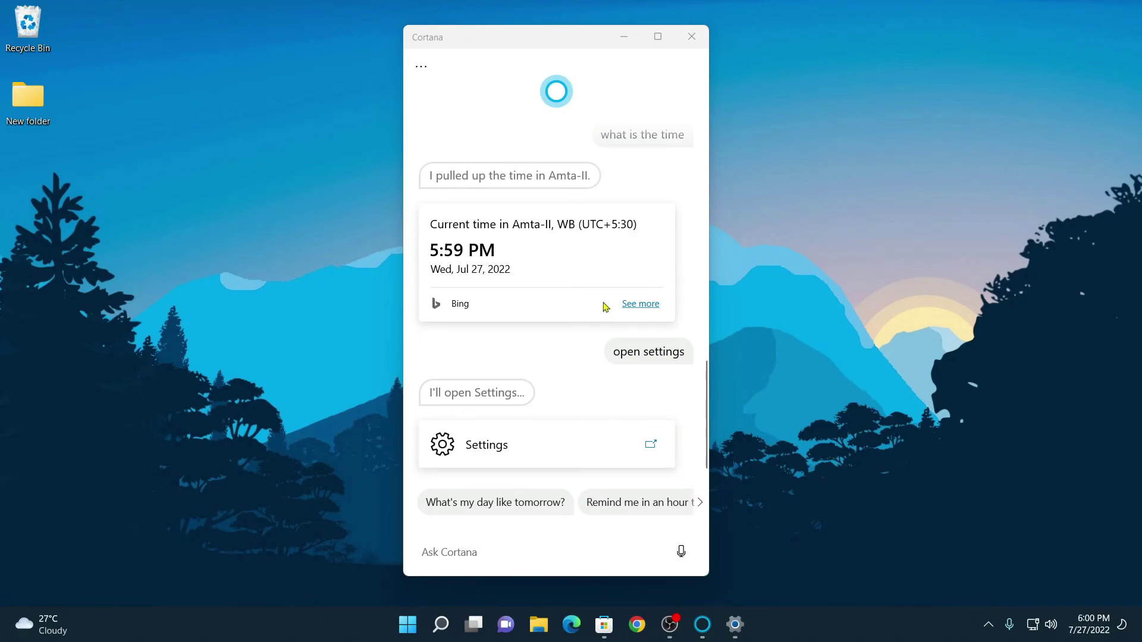
Pin Cortana to the taskbar from its icon menu and minimize its window to the desktop
right_click(701, 627)
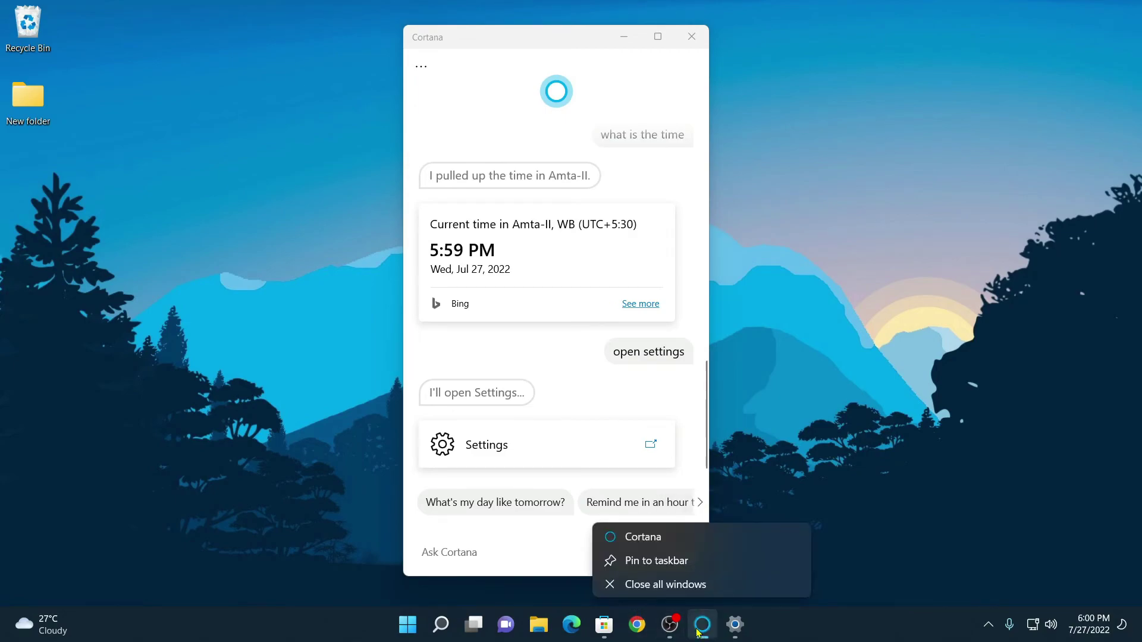
left_click(705, 563)
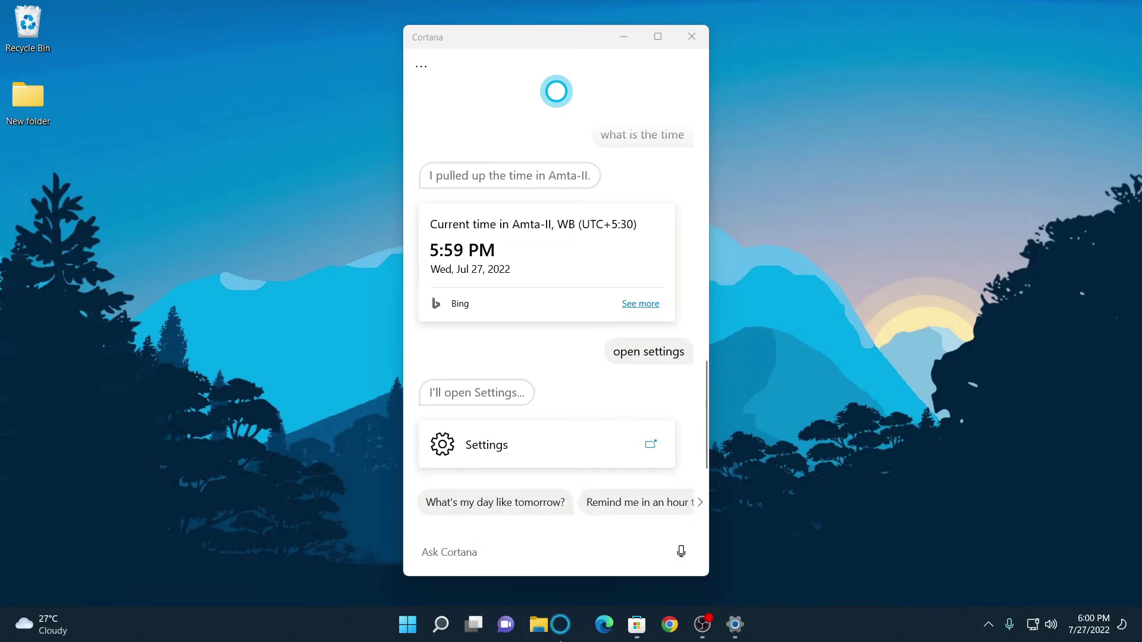
scroll(606, 389, "up", 3)
scroll(608, 392, "up", 3)
scroll(607, 391, "up", 3)
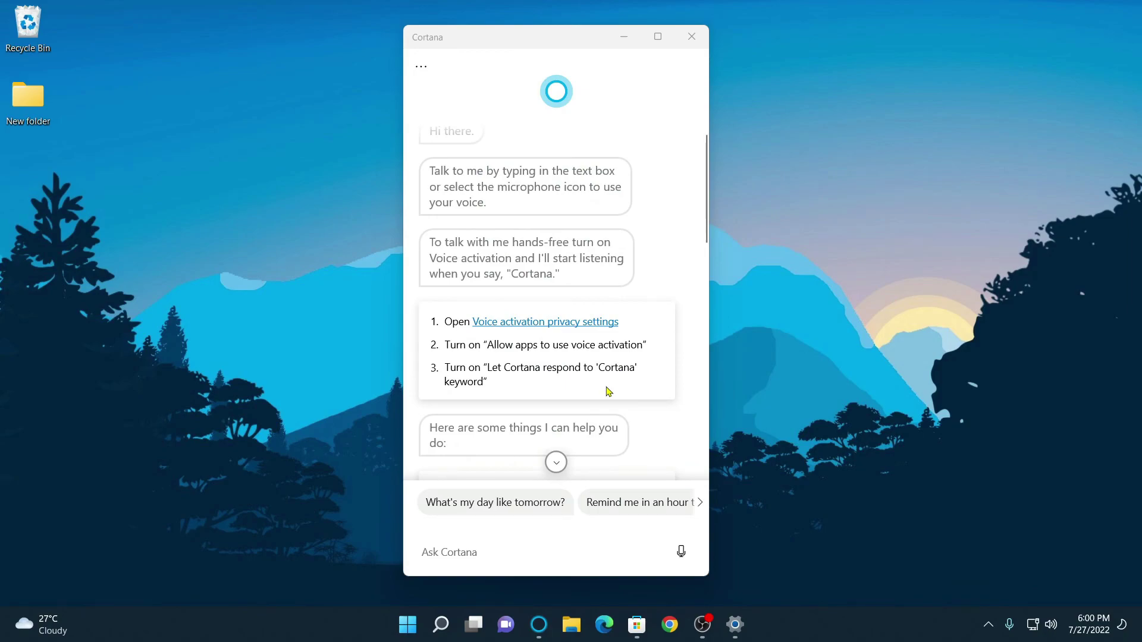
scroll(607, 391, "up", 1)
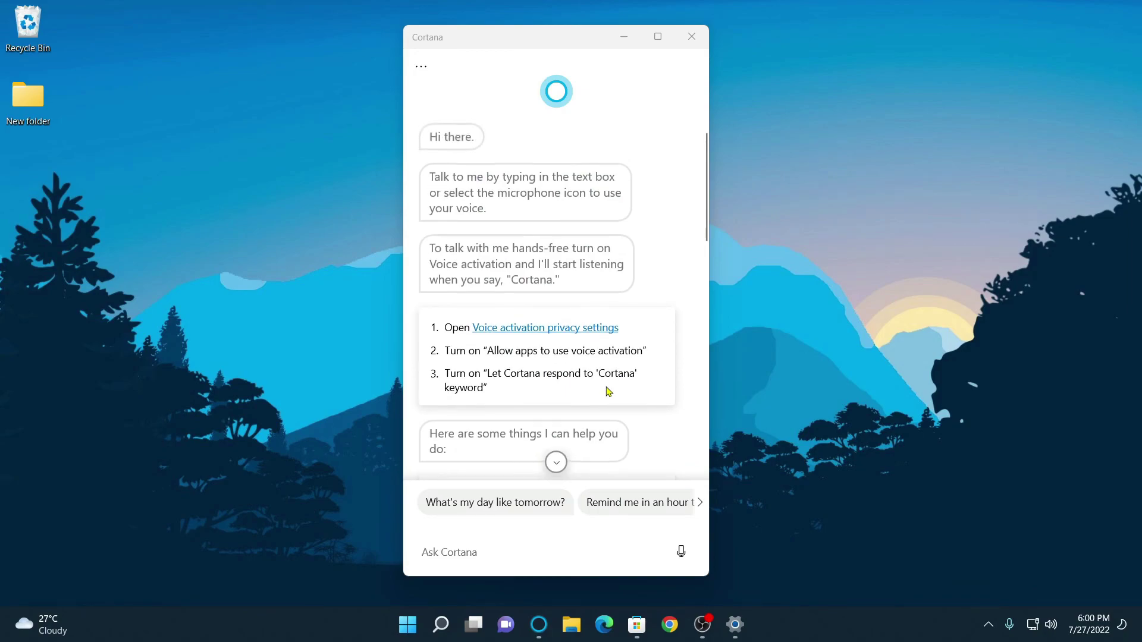
left_click(624, 37)
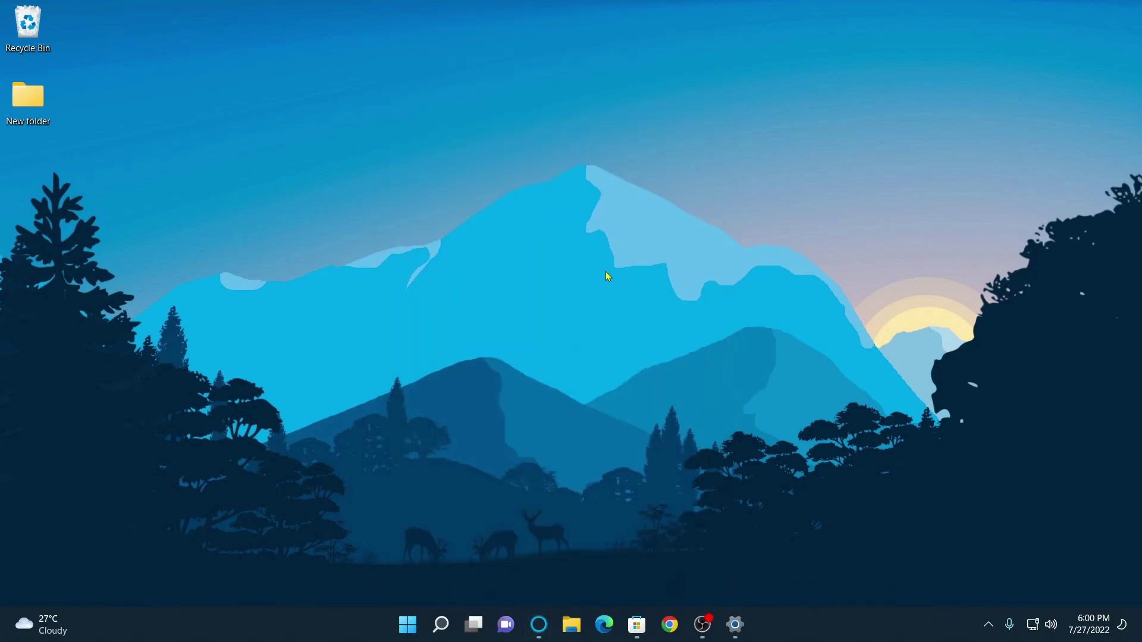